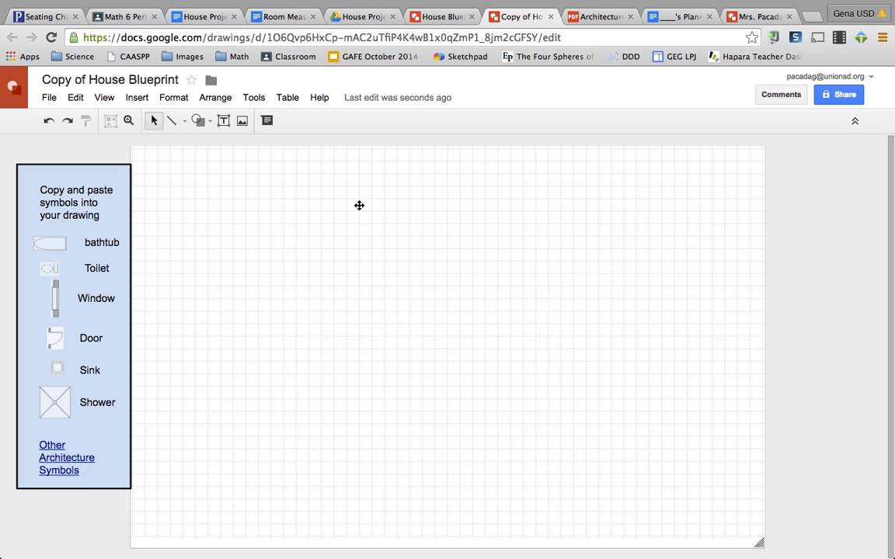
Step: Review the house project's constraints on total square footage and required rooms, and examine the finished sample house plans
{"action": "left_click", "coordinate": [203, 16]}
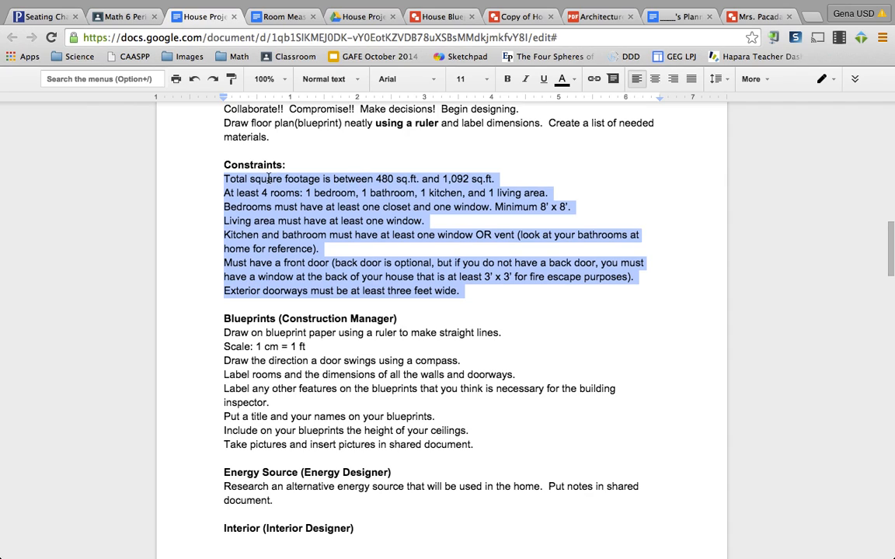
{"action": "left_click", "coordinate": [337, 179]}
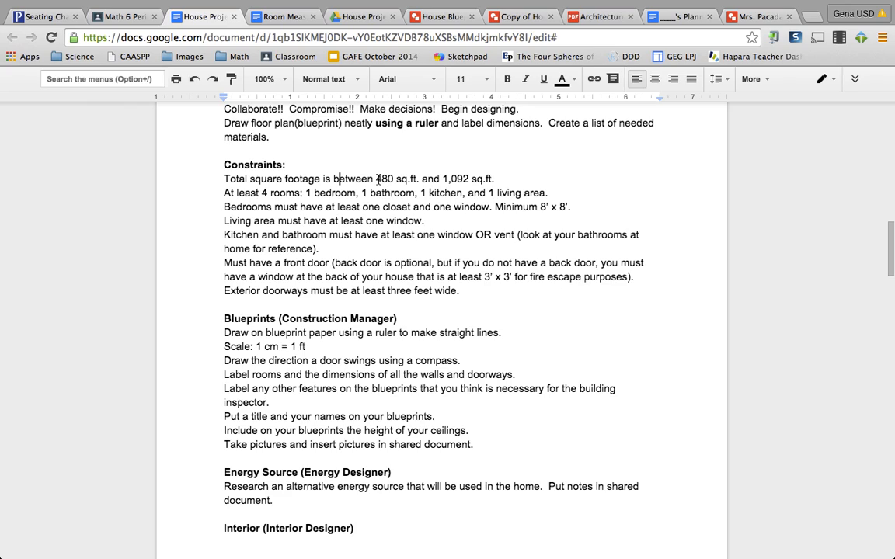
{"action": "left_click_drag", "start_coordinate": [376, 178], "coordinate": [471, 179]}
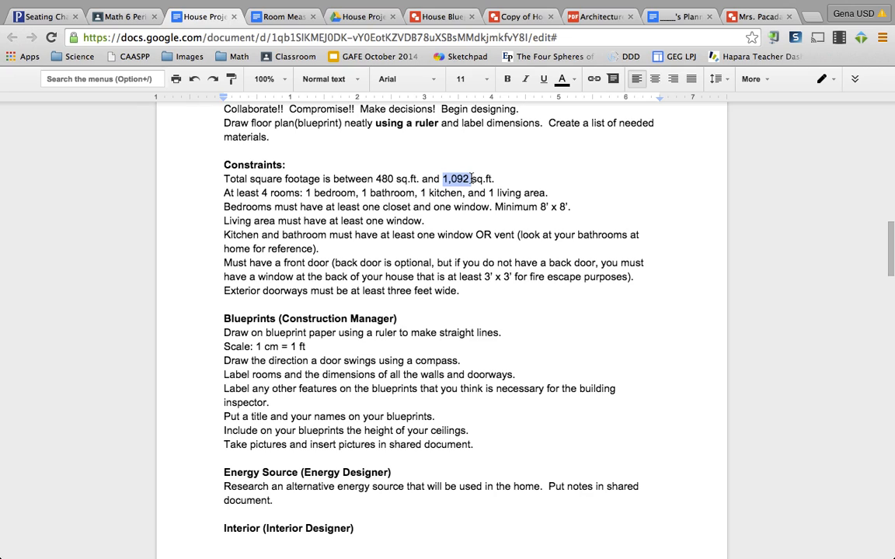
{"action": "left_click", "coordinate": [504, 17]}
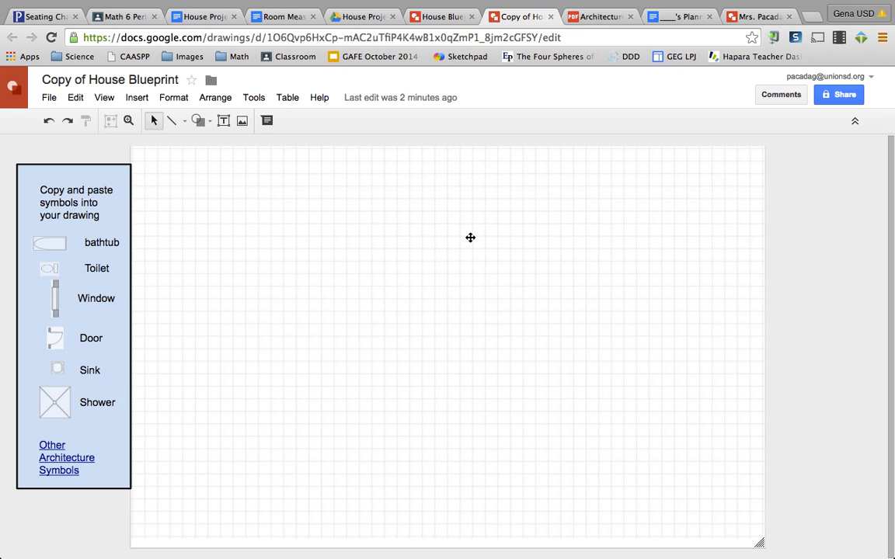
{"action": "left_click", "coordinate": [214, 17]}
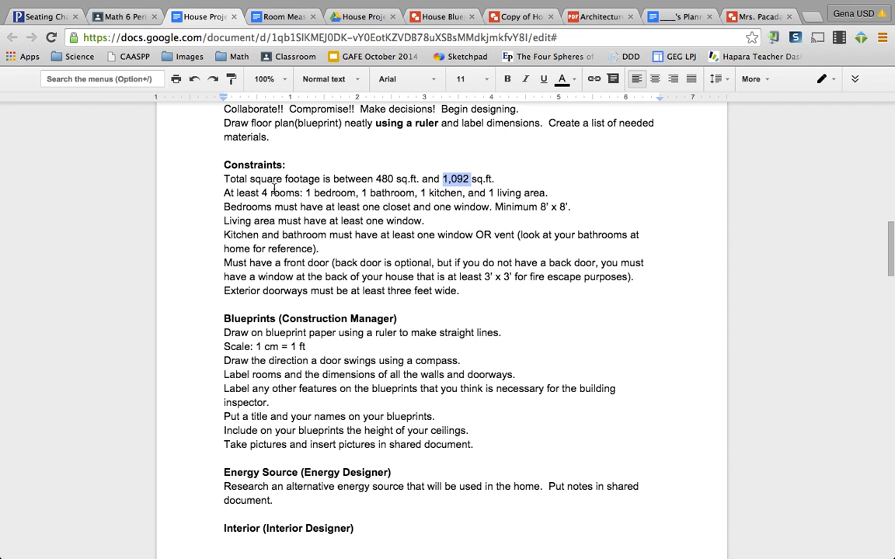
{"action": "left_click_drag", "start_coordinate": [224, 193], "coordinate": [553, 193]}
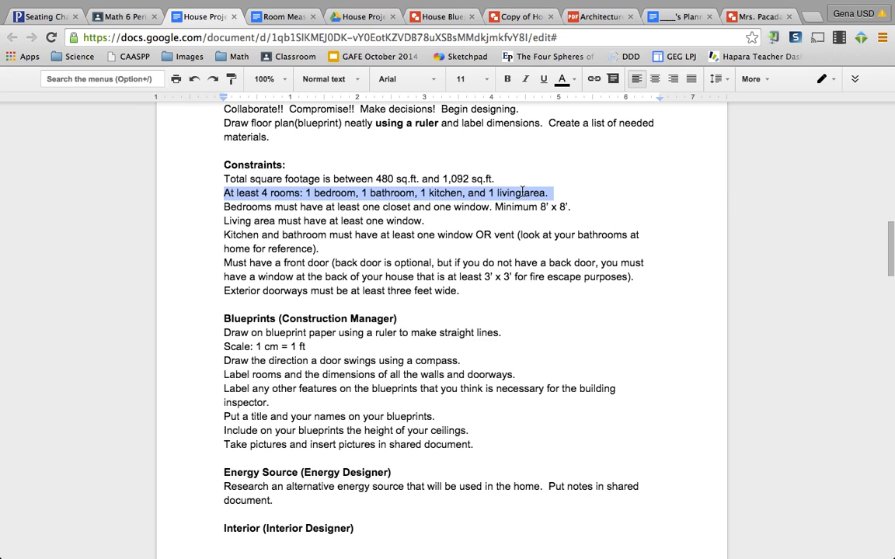
{"action": "left_click", "coordinate": [521, 16]}
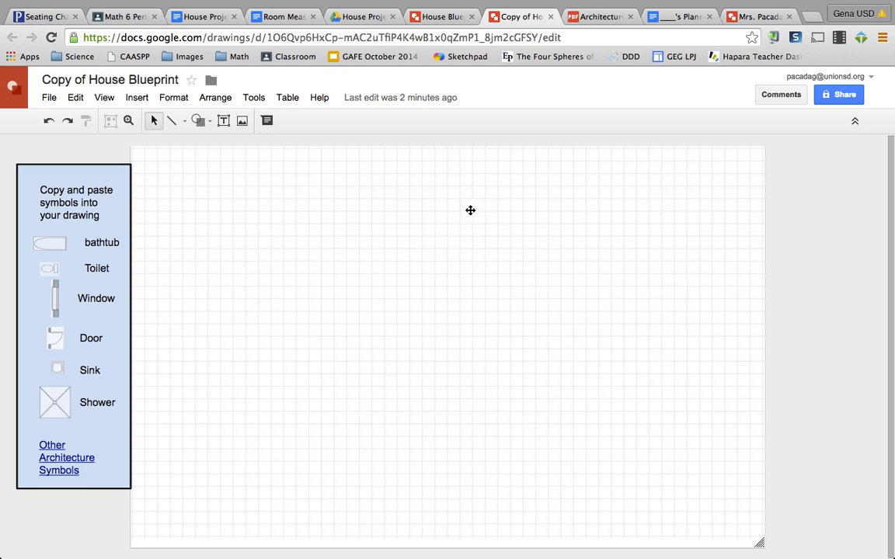
{"action": "left_click", "coordinate": [747, 16]}
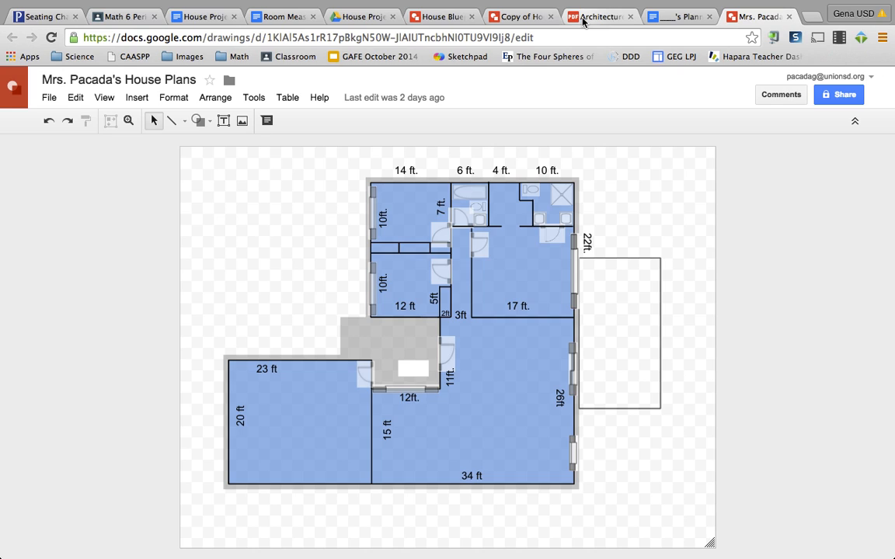
Step: In the Copy of House Blueprint drawing, draw a rectangle about 8 grid squares wide and 10 tall near the grid's upper-left area
{"action": "left_click", "coordinate": [515, 17]}
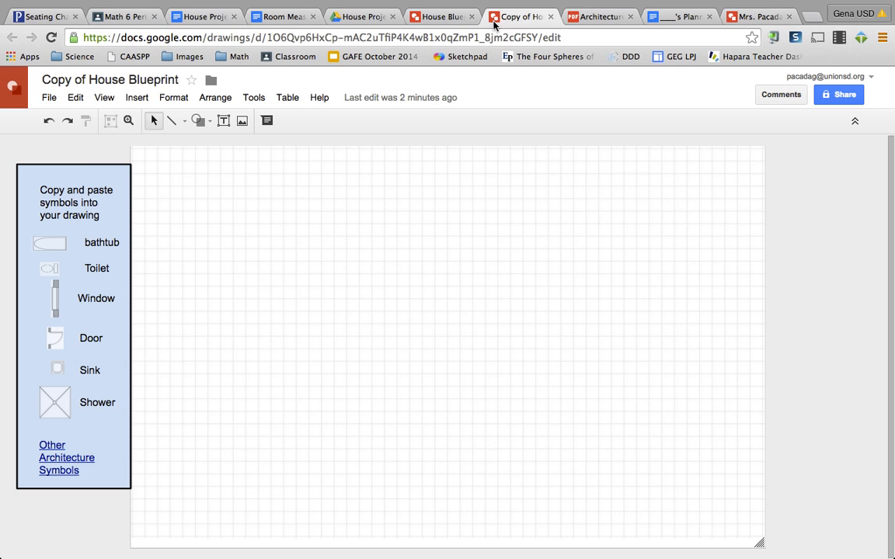
{"action": "left_click", "coordinate": [196, 121]}
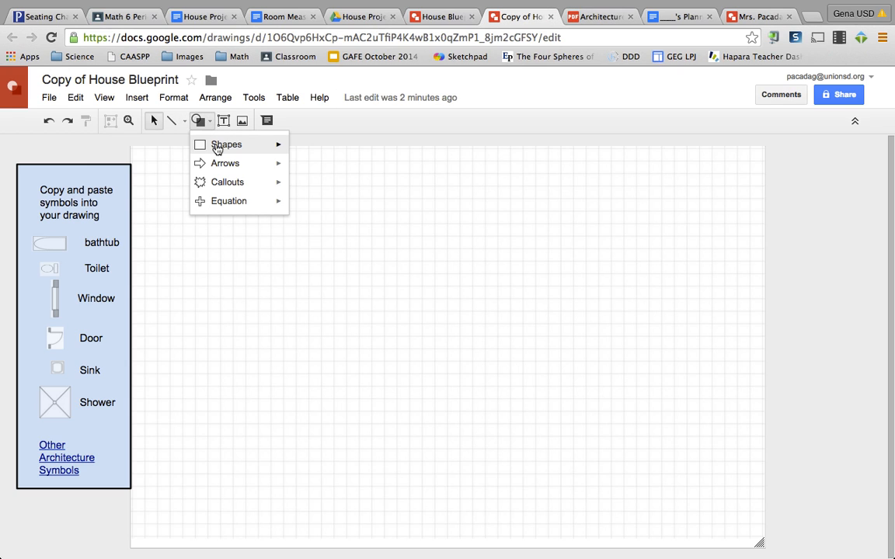
{"action": "mouse_move", "coordinate": [266, 148]}
{"action": "left_click", "coordinate": [300, 151]}
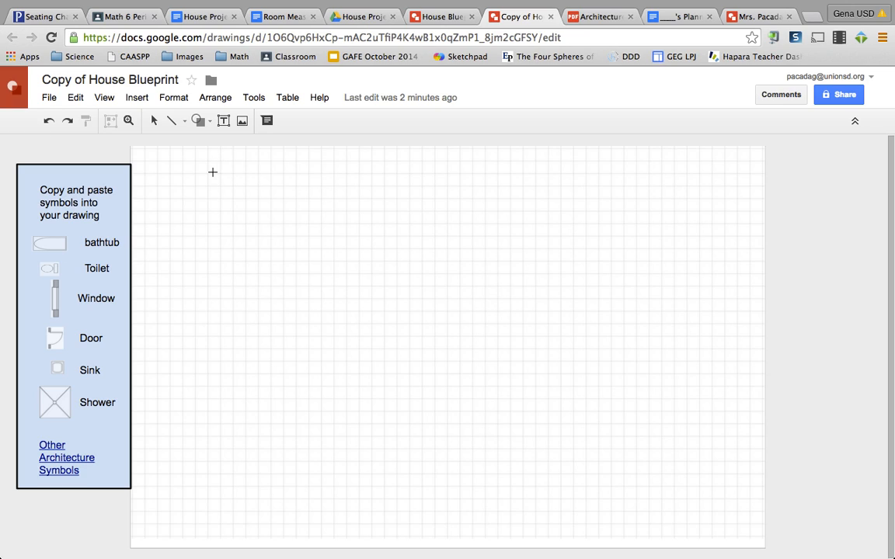
{"action": "left_click_drag", "start_coordinate": [207, 175], "coordinate": [309, 275]}
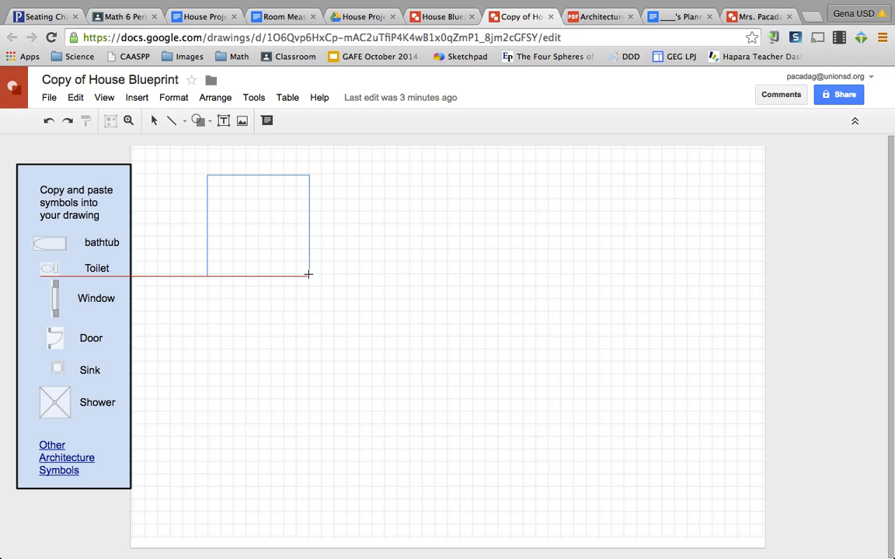
{"action": "left_click_drag", "start_coordinate": [308, 274], "coordinate": [297, 297]}
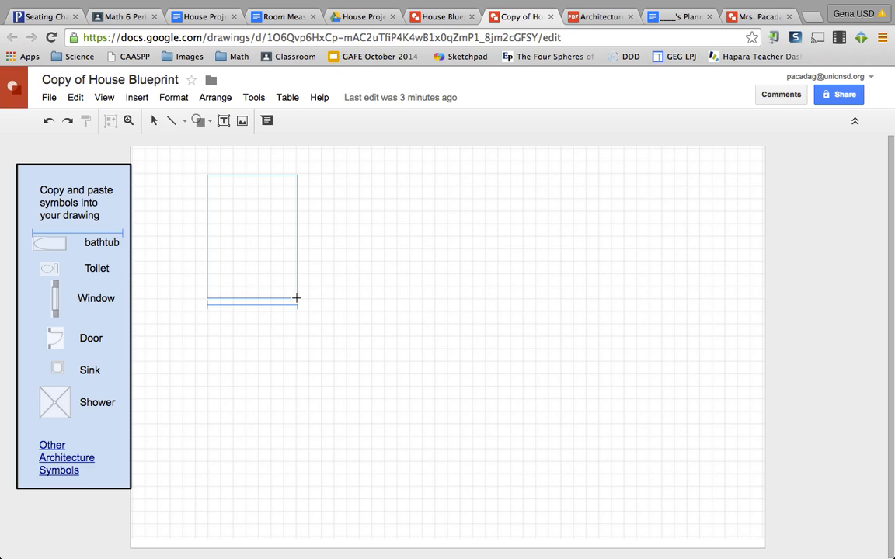
{"action": "left_click_drag", "start_coordinate": [297, 298], "coordinate": [308, 300]}
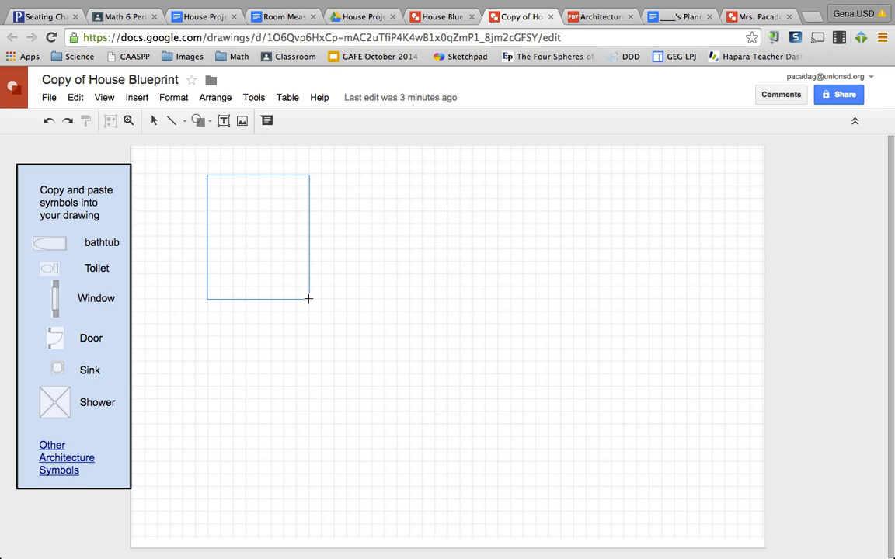
{"action": "left_click_drag", "start_coordinate": [308, 299], "coordinate": [308, 300]}
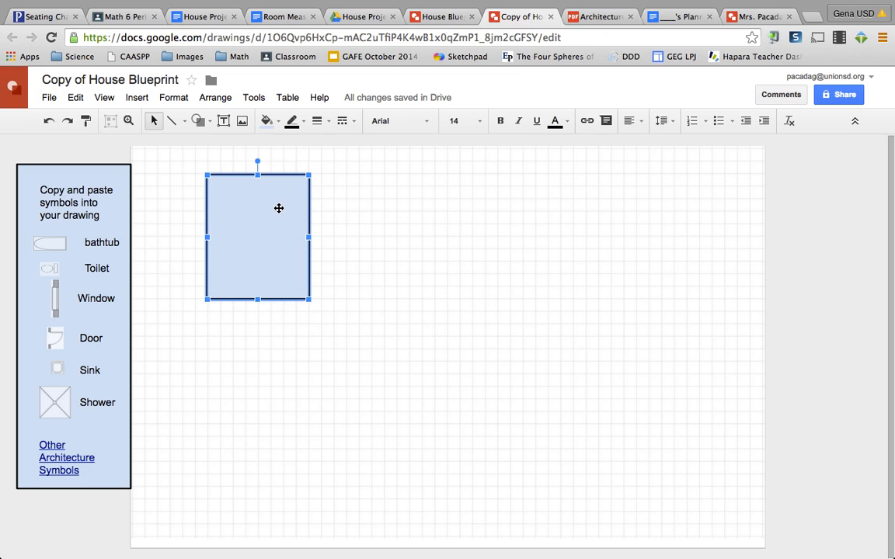
Step: Shift the rectangle slightly down and label it "bedroom:" with "10x8" on a second line
{"action": "left_click_drag", "start_coordinate": [279, 206], "coordinate": [276, 243]}
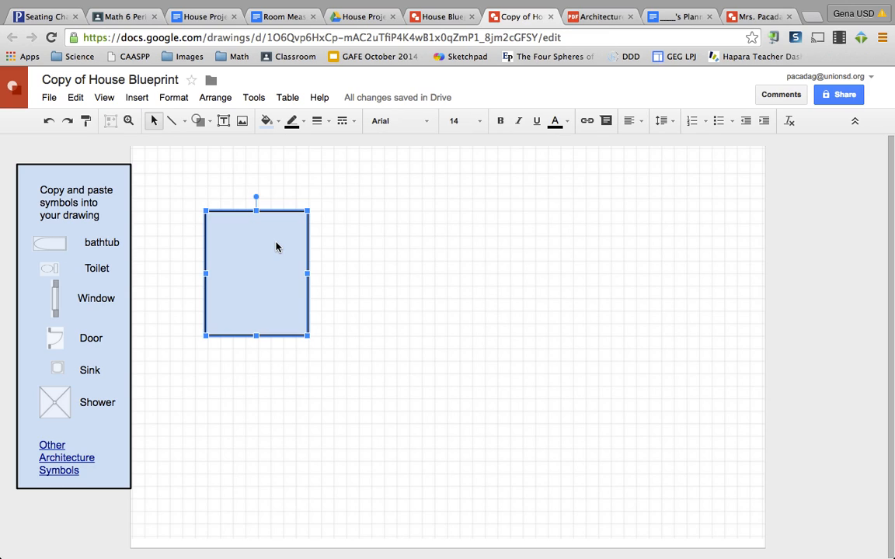
{"action": "double_click", "coordinate": [262, 257]}
{"action": "type", "text": "bedr"}
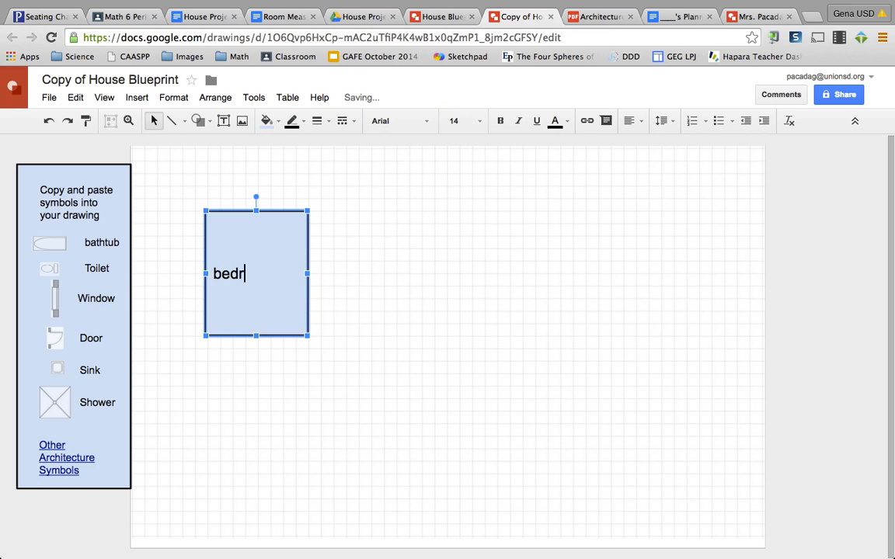
{"action": "type", "text": "oom:"}
{"action": "key", "text": "Return"}
{"action": "type", "text": "10x8"}
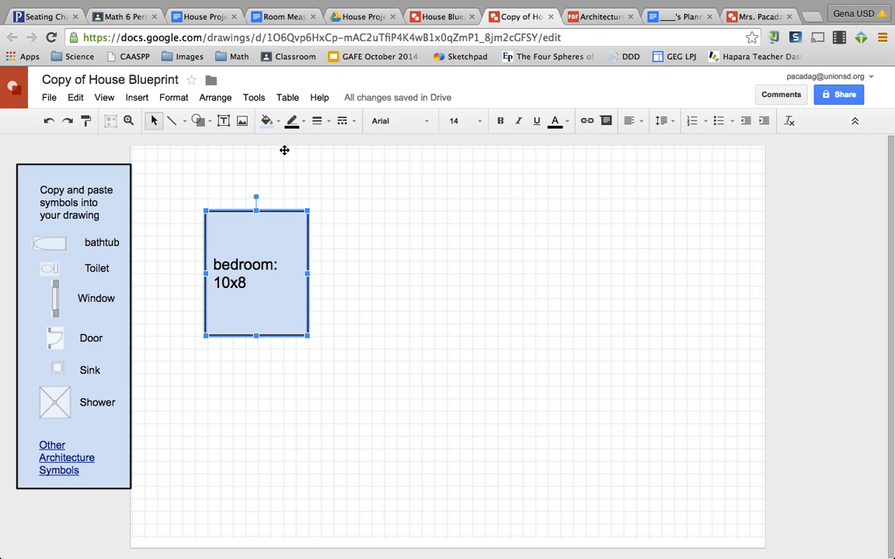
Step: Make the bedroom's fill partly transparent with a custom colour, and move the room back up near the top of the grid
{"action": "left_click", "coordinate": [268, 121]}
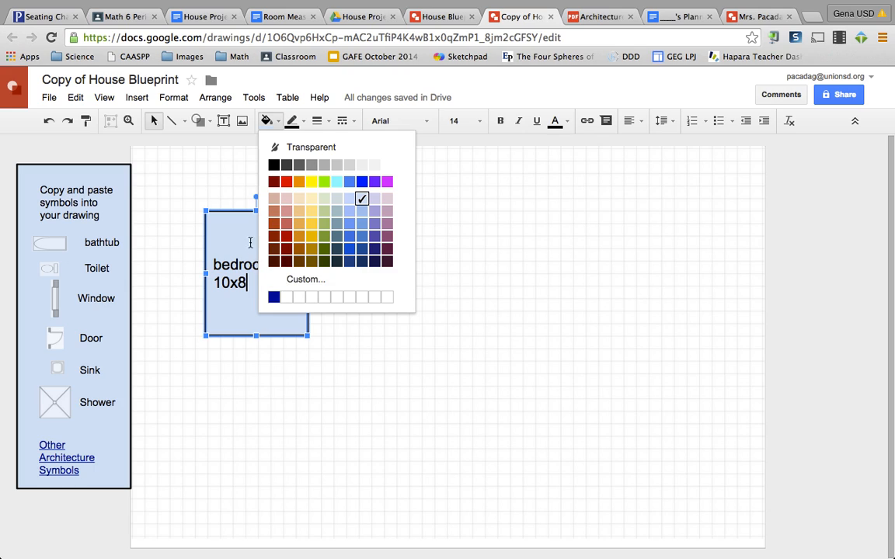
{"action": "left_click", "coordinate": [297, 279]}
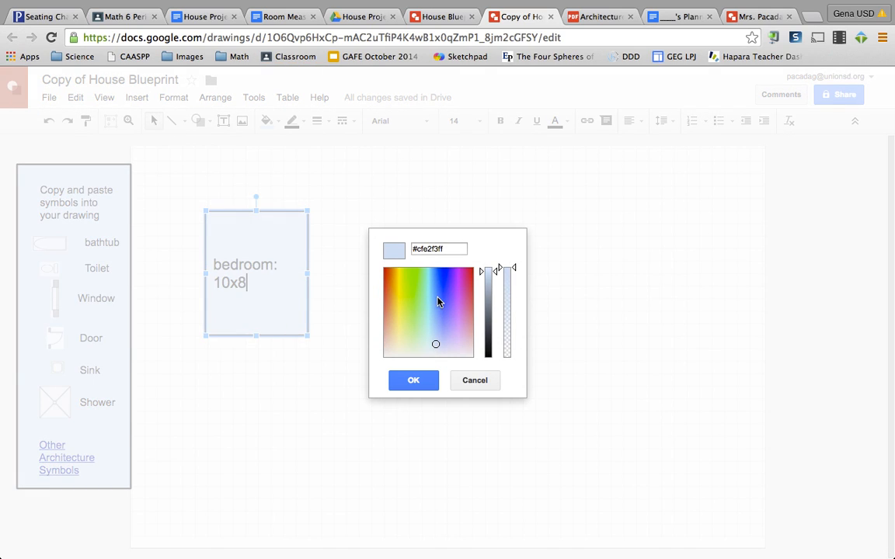
{"action": "left_click_drag", "start_coordinate": [512, 272], "coordinate": [514, 301]}
{"action": "left_click", "coordinate": [411, 379]}
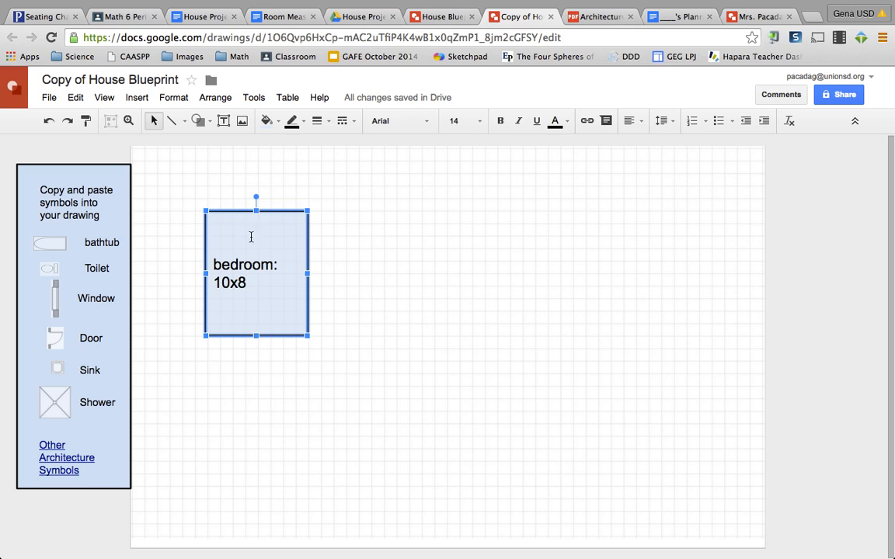
{"action": "left_click", "coordinate": [284, 239]}
{"action": "left_click_drag", "start_coordinate": [289, 211], "coordinate": [280, 174]}
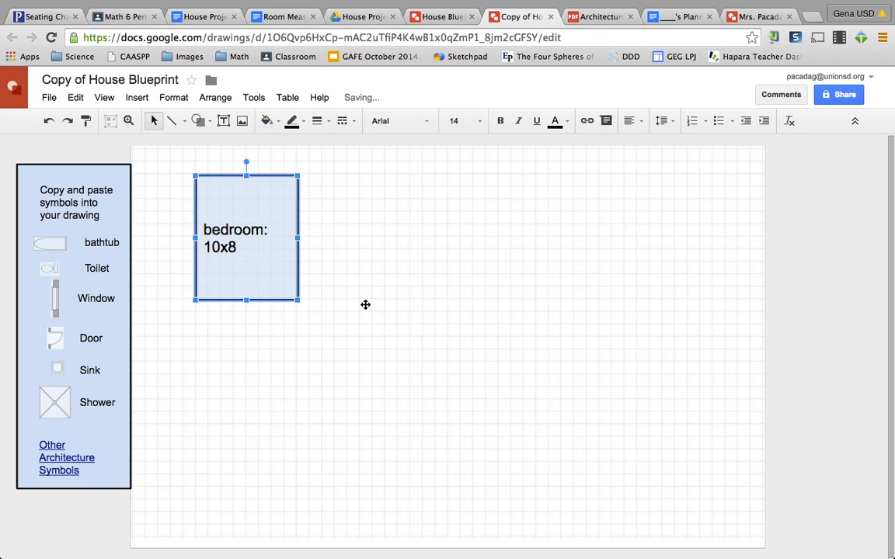
{"action": "left_click", "coordinate": [279, 121]}
{"action": "left_click", "coordinate": [280, 121]}
Step: Draw a second room about 15 by 15 grid squares and place it below the bedroom, aligned with its left edge
{"action": "left_click", "coordinate": [200, 124]}
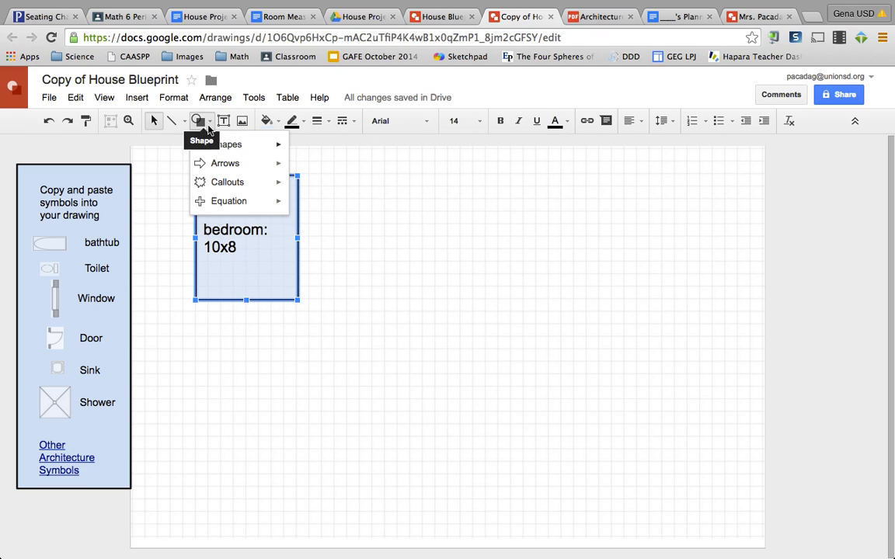
{"action": "mouse_move", "coordinate": [227, 149]}
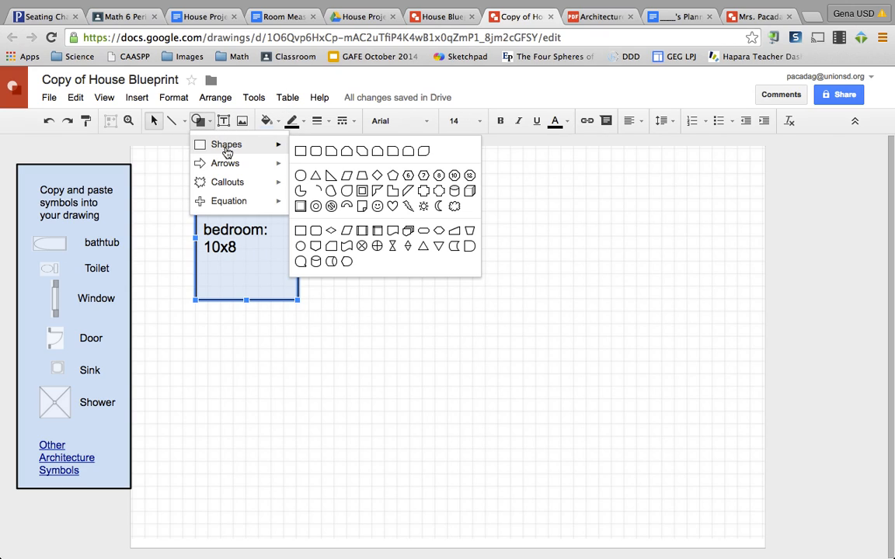
{"action": "left_click", "coordinate": [301, 151]}
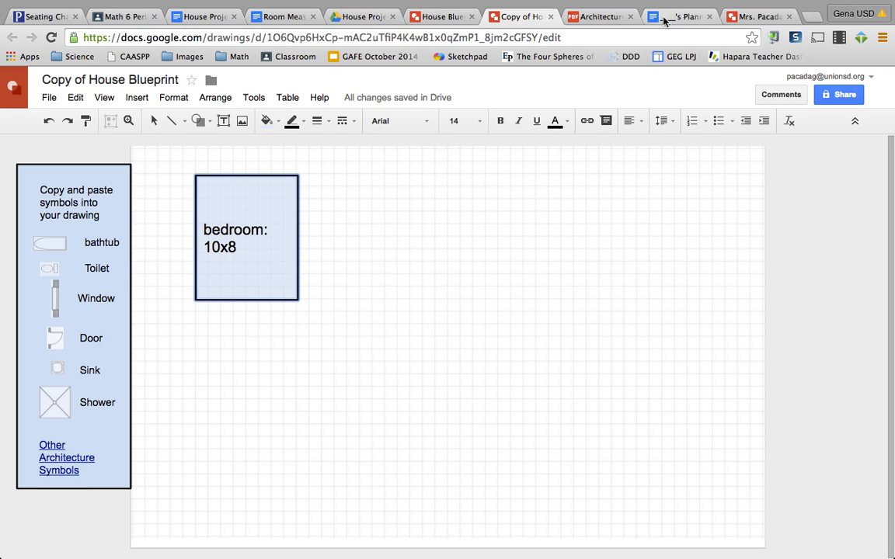
{"action": "left_click", "coordinate": [752, 17]}
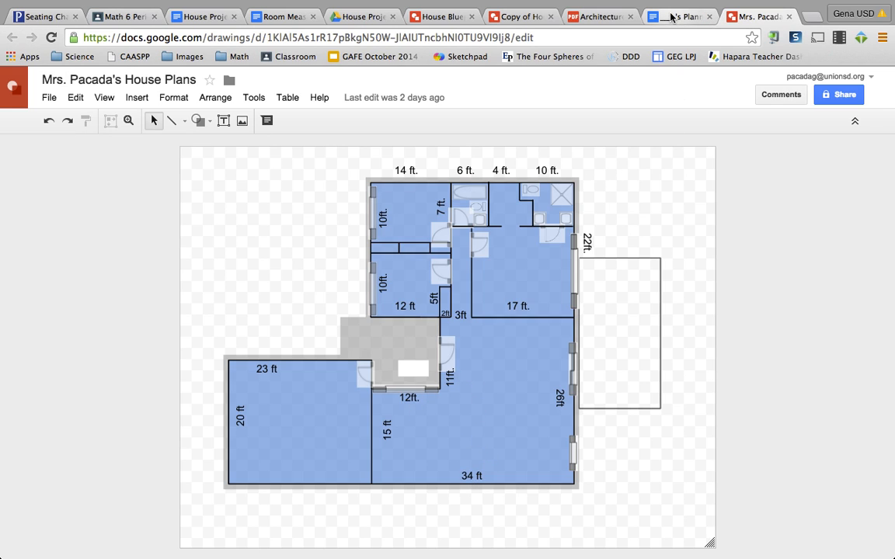
{"action": "left_click", "coordinate": [520, 16]}
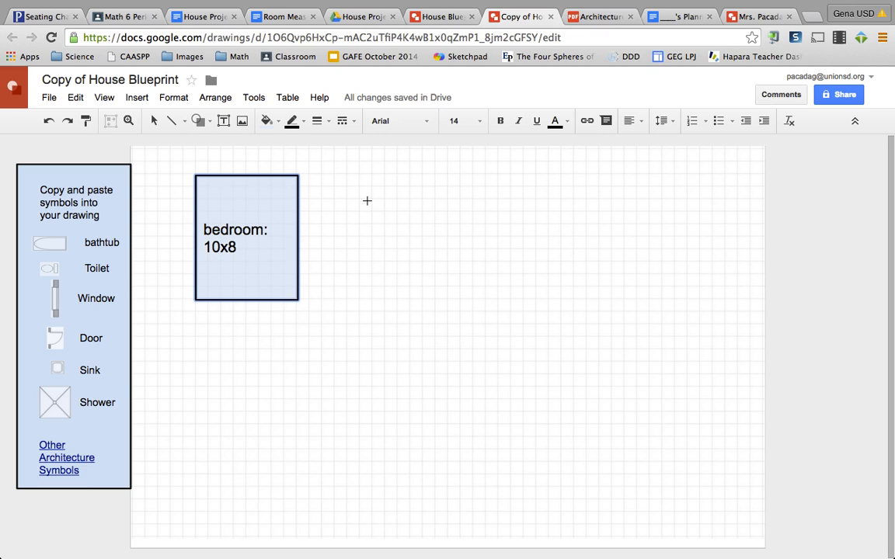
{"action": "left_click_drag", "start_coordinate": [334, 173], "coordinate": [376, 298]}
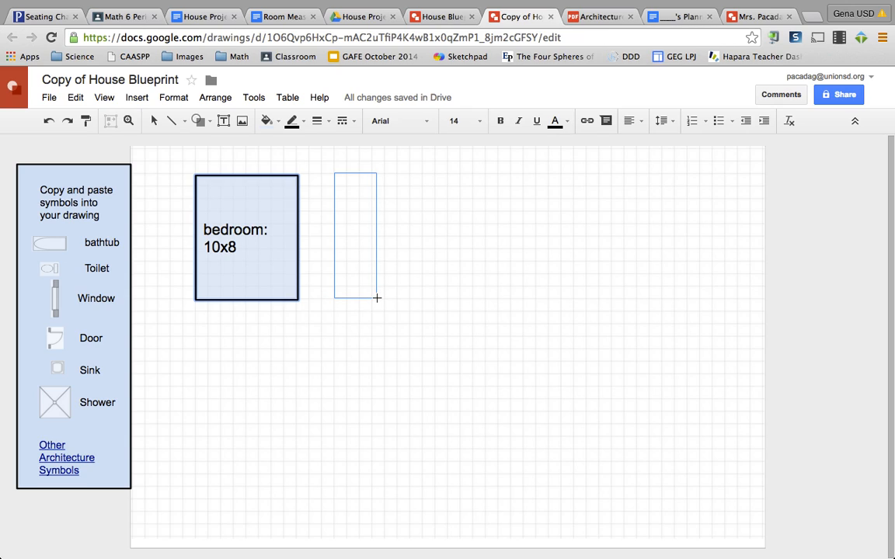
{"action": "left_click_drag", "start_coordinate": [377, 297], "coordinate": [522, 363]}
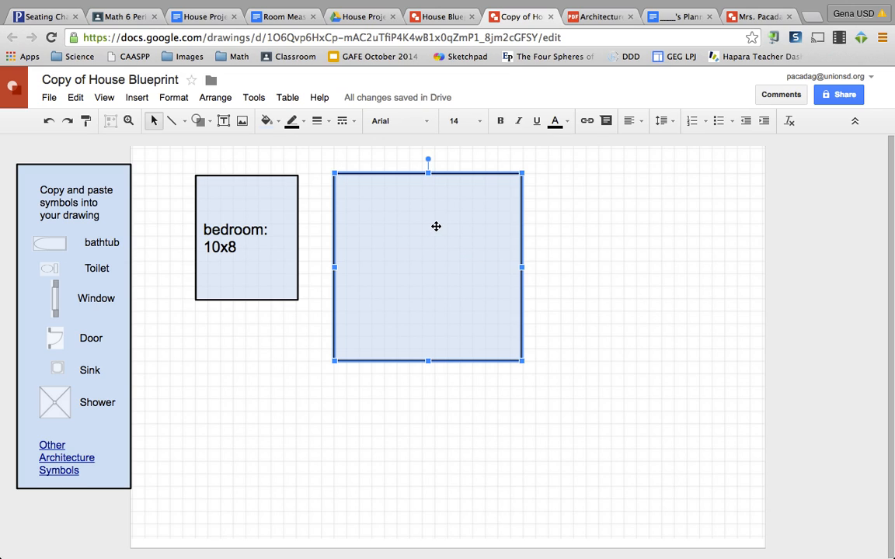
{"action": "left_click_drag", "start_coordinate": [434, 232], "coordinate": [294, 399]}
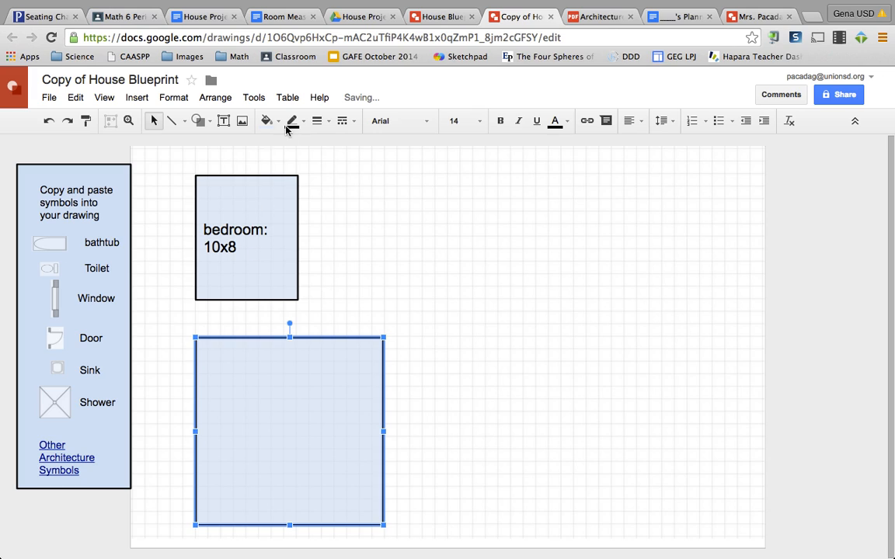
Step: Fill the large square room with green and make it partly transparent using the custom colour #93c47da3
{"action": "left_click", "coordinate": [272, 125]}
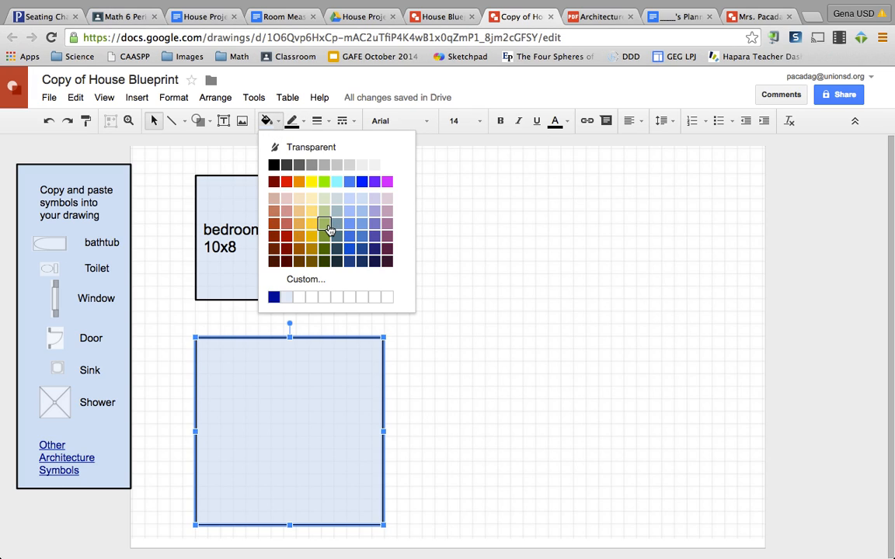
{"action": "left_click", "coordinate": [324, 223]}
{"action": "left_click", "coordinate": [266, 121]}
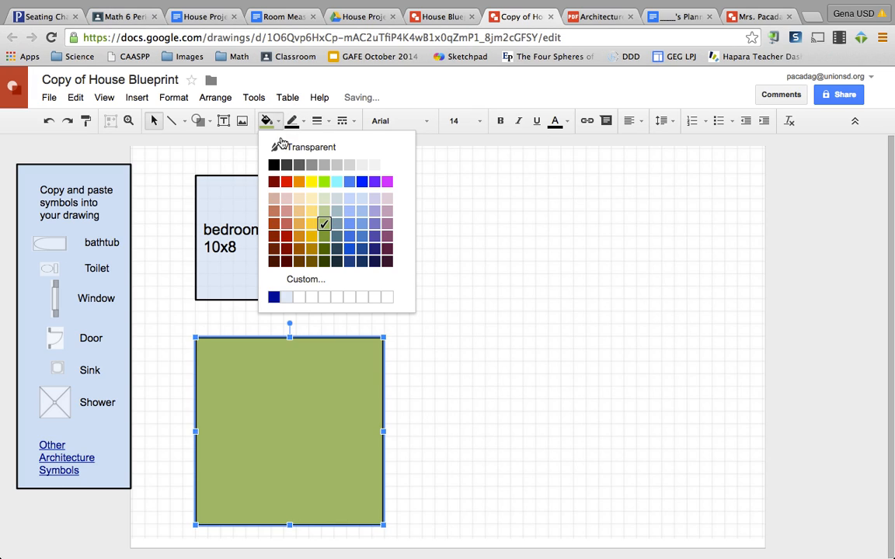
{"action": "left_click", "coordinate": [310, 280]}
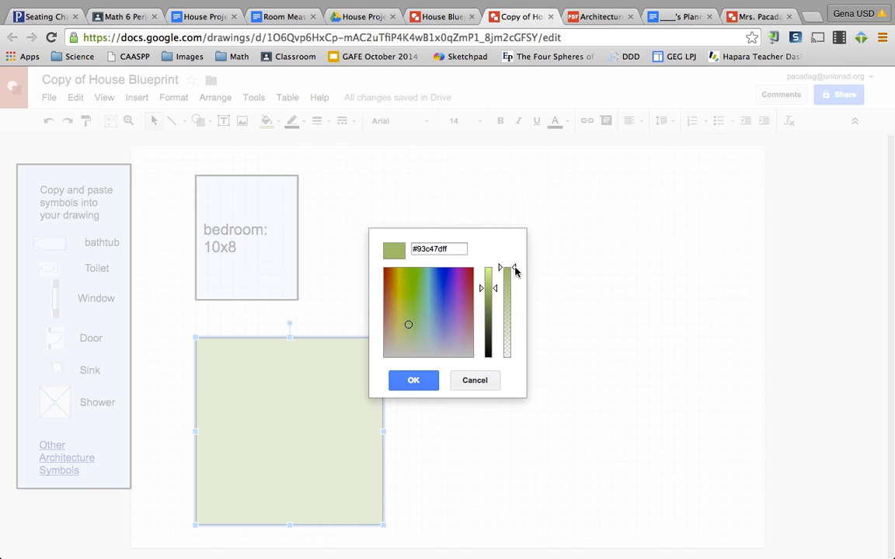
{"action": "left_click_drag", "start_coordinate": [514, 268], "coordinate": [509, 302]}
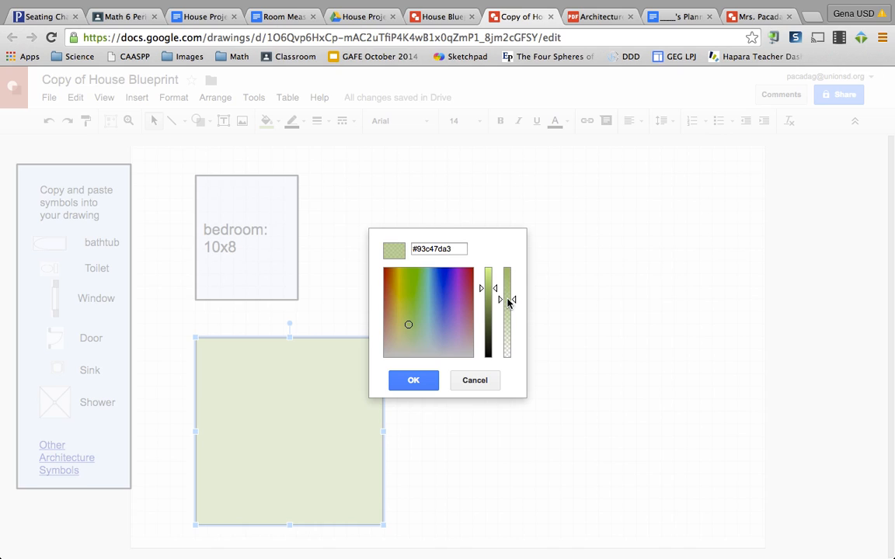
{"action": "left_click", "coordinate": [409, 380]}
Step: Move the green room up against the bedroom's lower wall and label it "Living Room"
{"action": "left_click_drag", "start_coordinate": [325, 459], "coordinate": [327, 425]}
{"action": "double_click", "coordinate": [327, 425]}
{"action": "type", "text": "Living Room"}
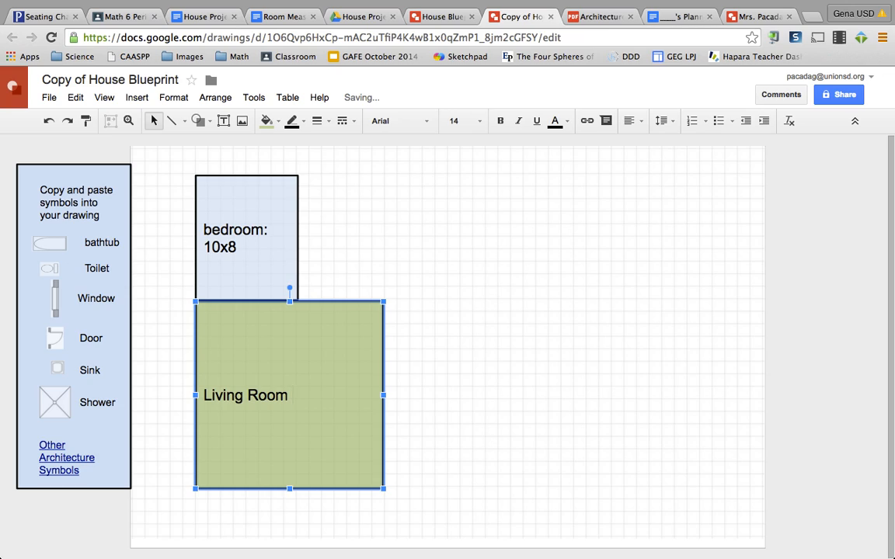
Step: Add the dimensions ":15x15 ft" to the end of the "Living Room" label
{"action": "key", "text": "BackSpace"}
{"action": "type", "text": ":15x15 ft"}
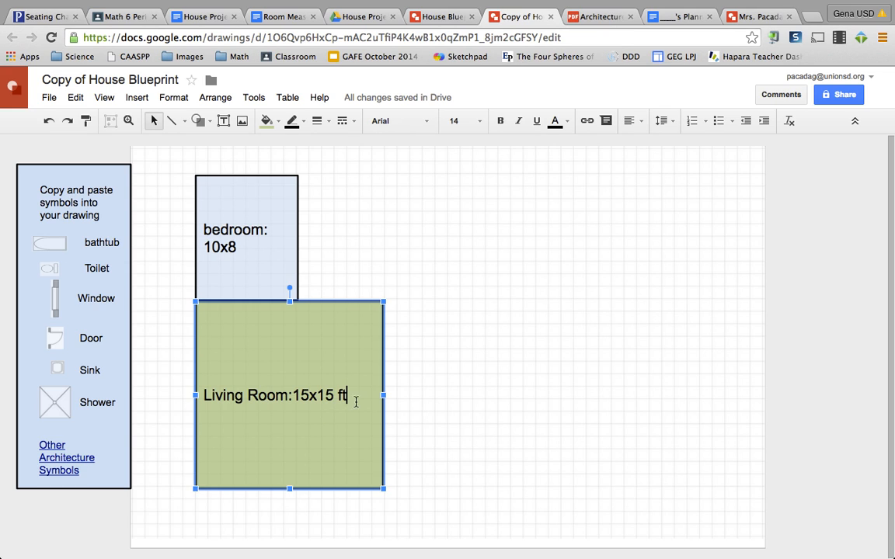
Step: Switch to the Dashboard calculator, multiply 15 by 15 to get the living room's area, and return to the drawing
{"action": "key", "text": "ctrl+Left"}
{"action": "key", "text": "ctrl+Left"}
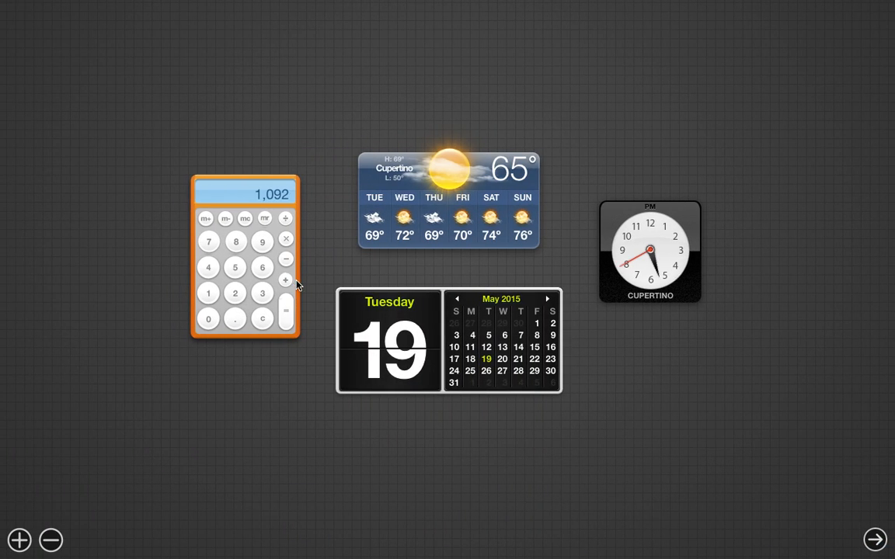
{"action": "left_click", "coordinate": [208, 293]}
{"action": "left_click", "coordinate": [237, 267]}
{"action": "left_click", "coordinate": [287, 239]}
{"action": "left_click", "coordinate": [208, 293]}
{"action": "left_click", "coordinate": [235, 267]}
{"action": "left_click", "coordinate": [288, 310]}
{"action": "key", "text": "ctrl+Right"}
{"action": "key", "text": "ctrl+Right"}
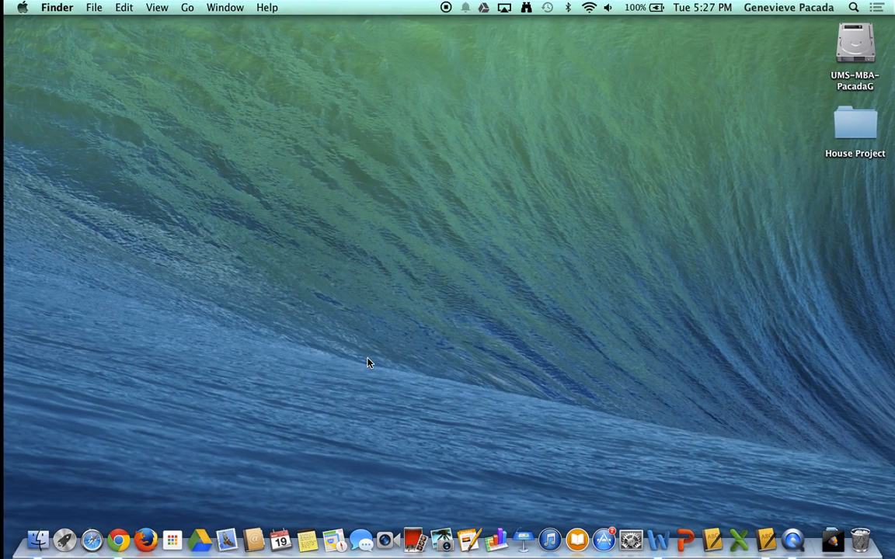
Step: Append "= 225 sq. ft." to the living room's label, with the area on a second line, and make the area bold
{"action": "type", "text": "-"}
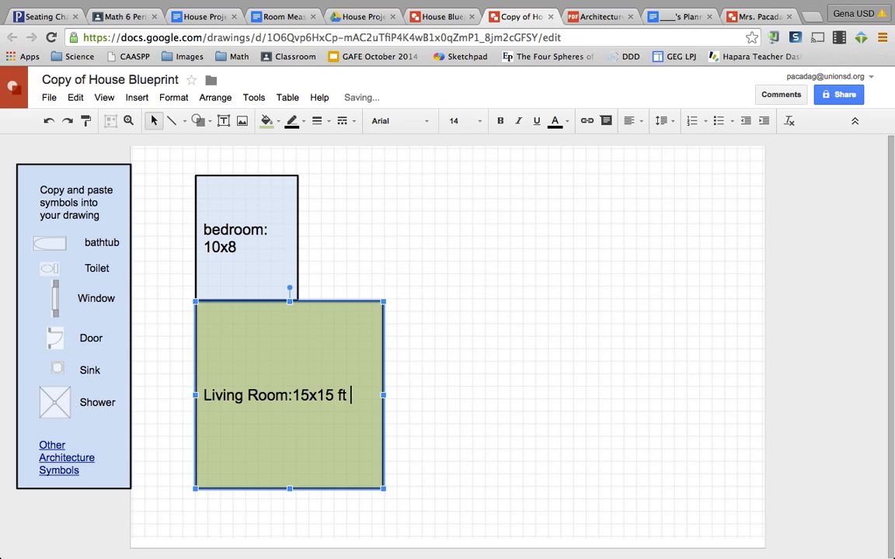
{"action": "key", "text": "BackSpace"}
{"action": "type", "text": "="}
{"action": "key", "text": "Return"}
{"action": "type", "text": "22"}
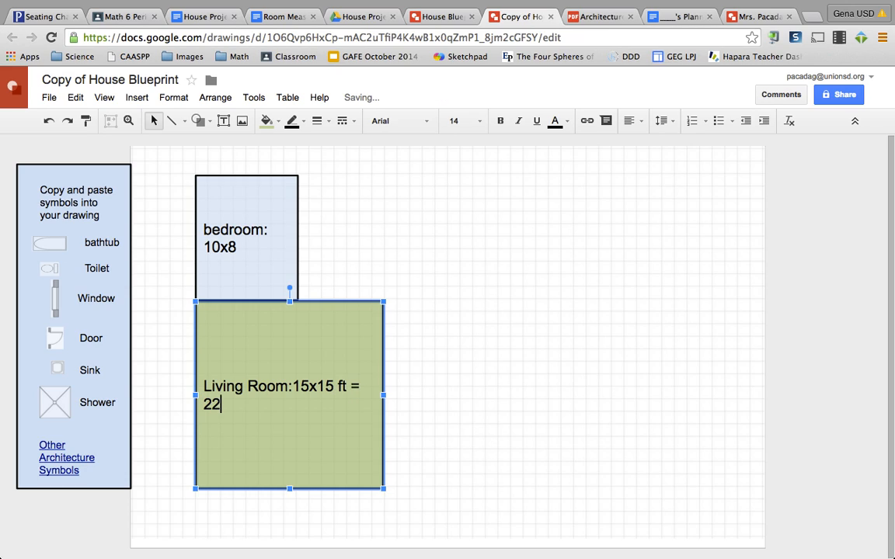
{"action": "type", "text": "5 sq. ft."}
{"action": "left_click_drag", "start_coordinate": [271, 405], "coordinate": [204, 407]}
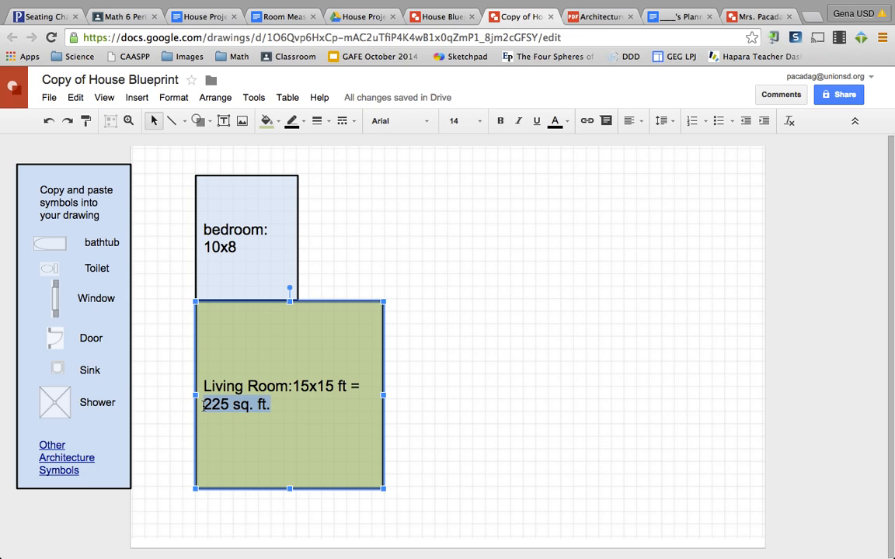
{"action": "key", "text": "ctrl+b"}
Step: Append "= 80 sq ft" to the bedroom's label and make the area bold
{"action": "left_click", "coordinate": [245, 247]}
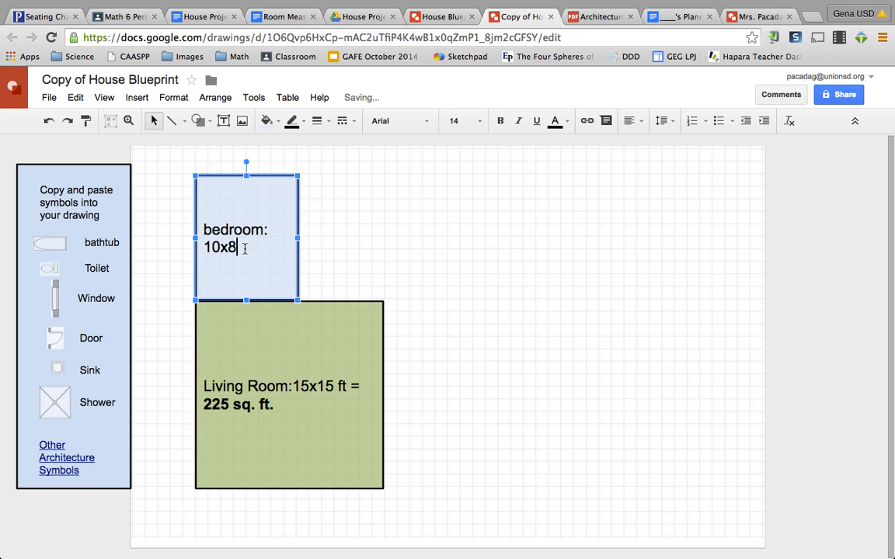
{"action": "type", "text": "= "}
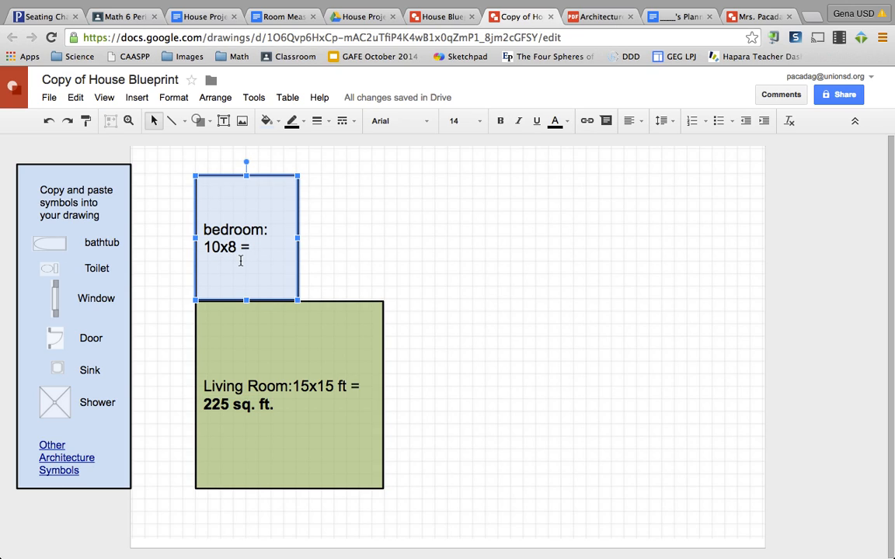
{"action": "type", "text": "80"}
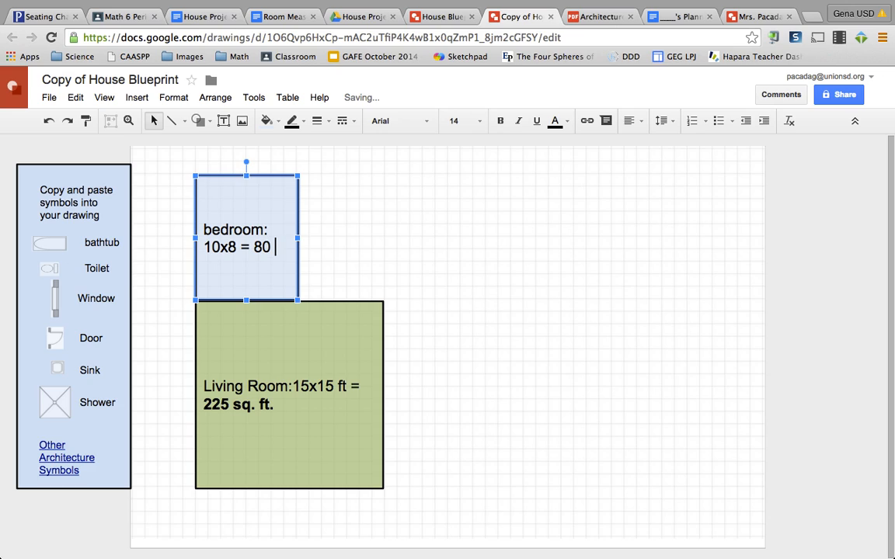
{"action": "type", "text": " sq ft"}
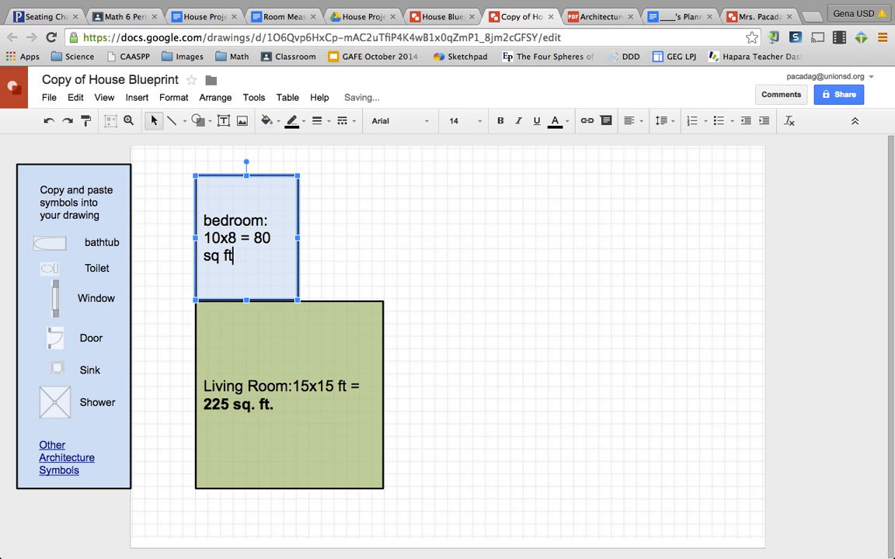
{"action": "left_click_drag", "start_coordinate": [221, 250], "coordinate": [254, 238]}
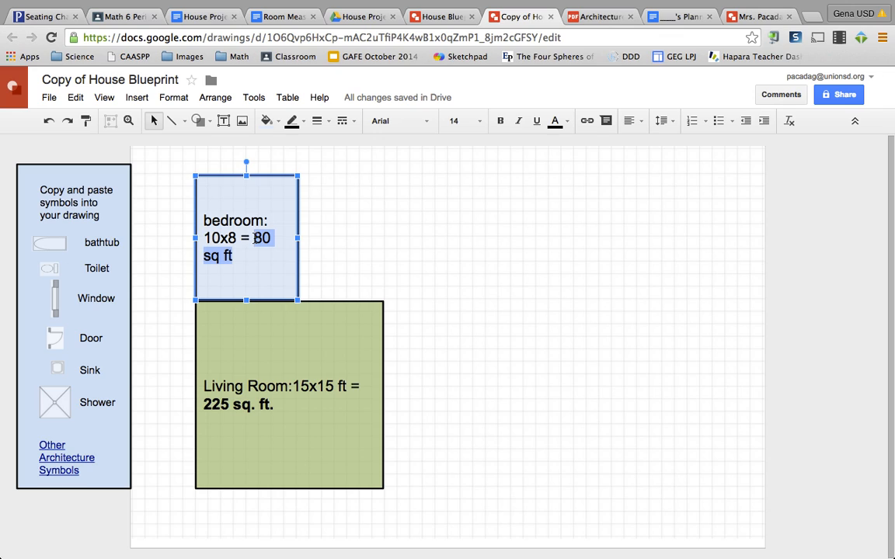
{"action": "key", "text": "ctrl+b"}
Step: Move the living room away from the bedroom to the right side of the grid, level with the bedroom's upper edge
{"action": "left_click", "coordinate": [274, 339]}
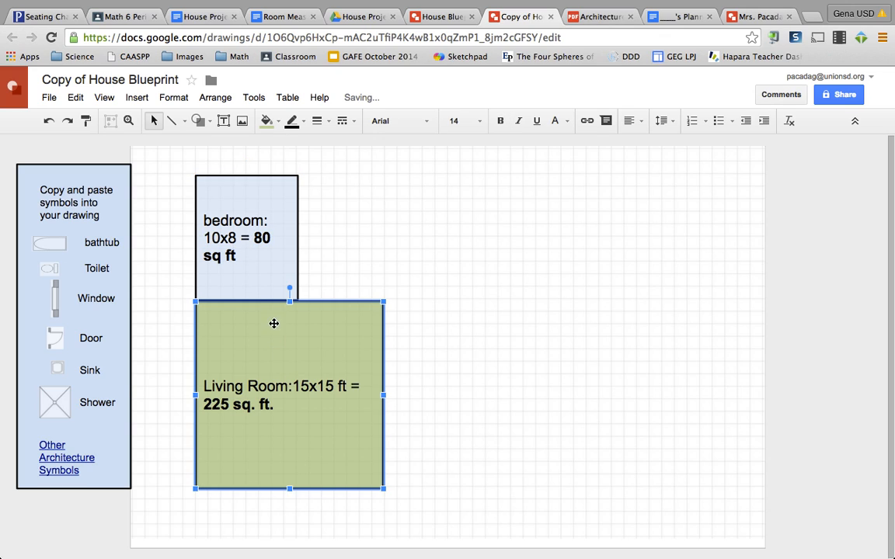
{"action": "left_click_drag", "start_coordinate": [345, 338], "coordinate": [650, 219]}
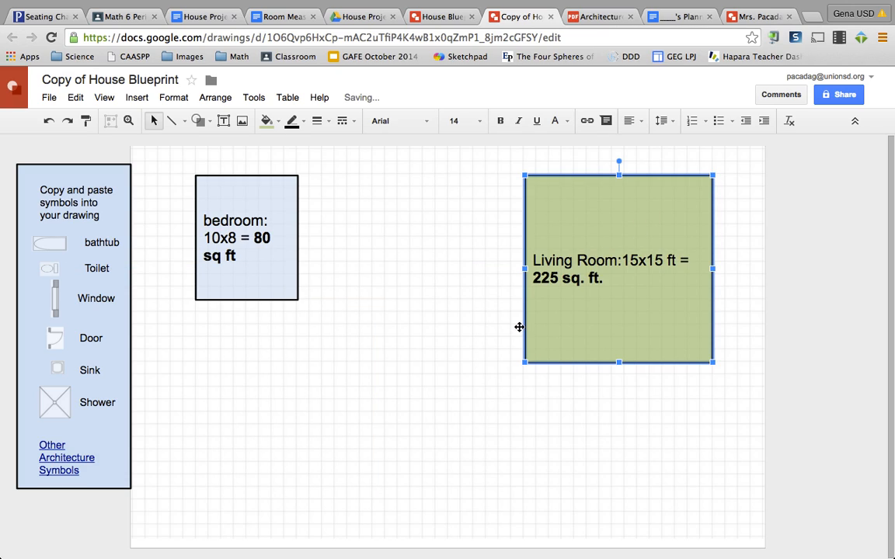